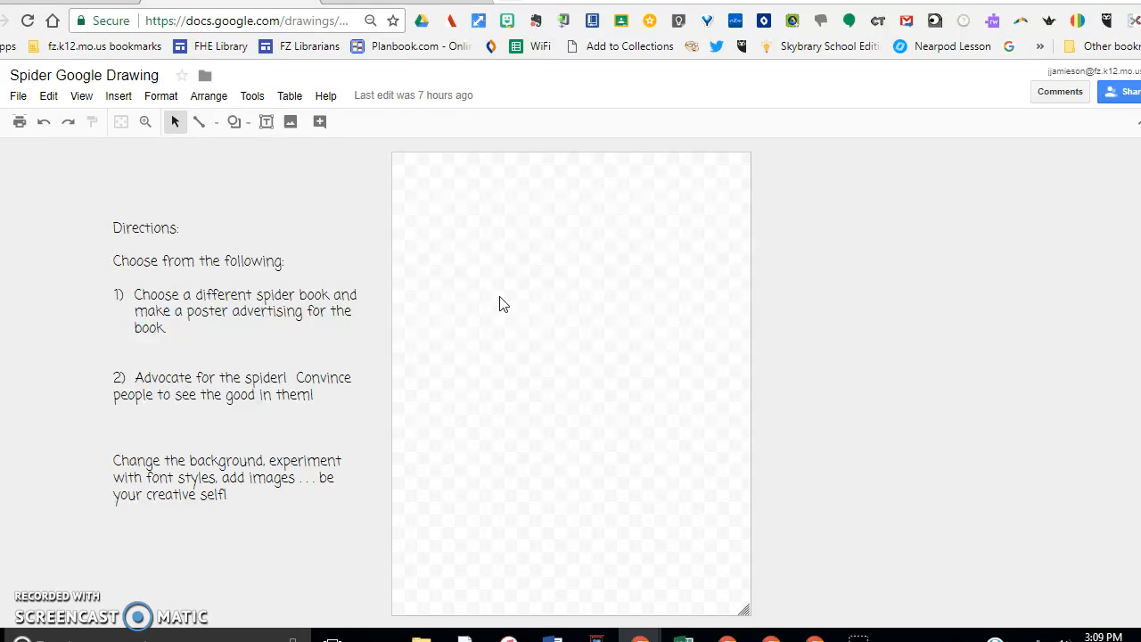
# Set the drawing's background to the light purple radial gradient
pyautogui.rightClick(499, 304)
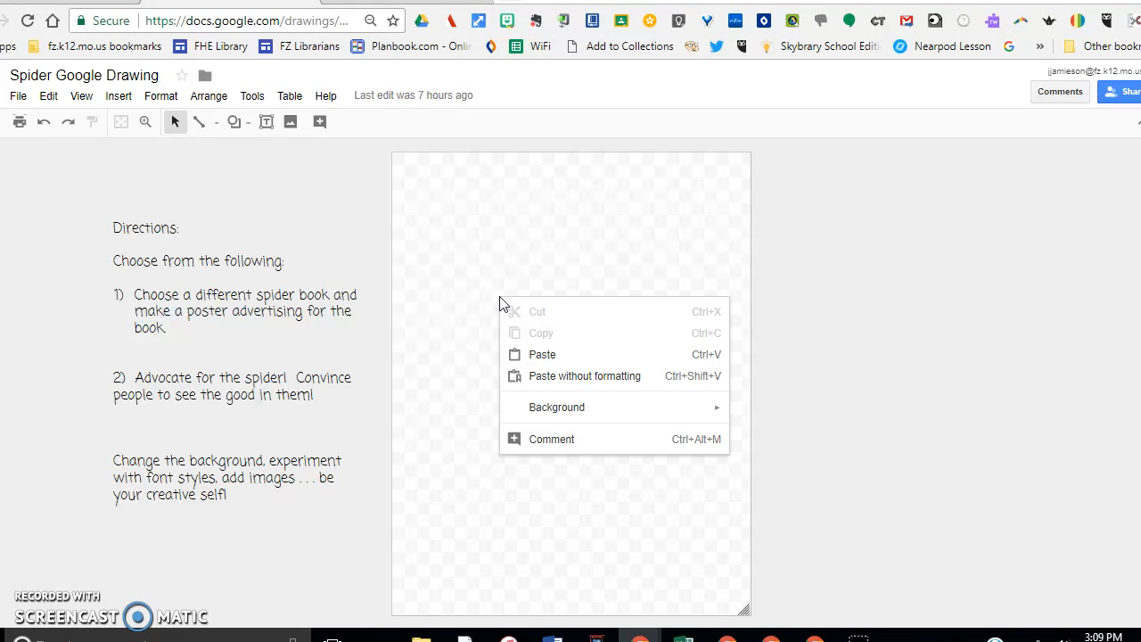
pyautogui.moveTo(535, 413)
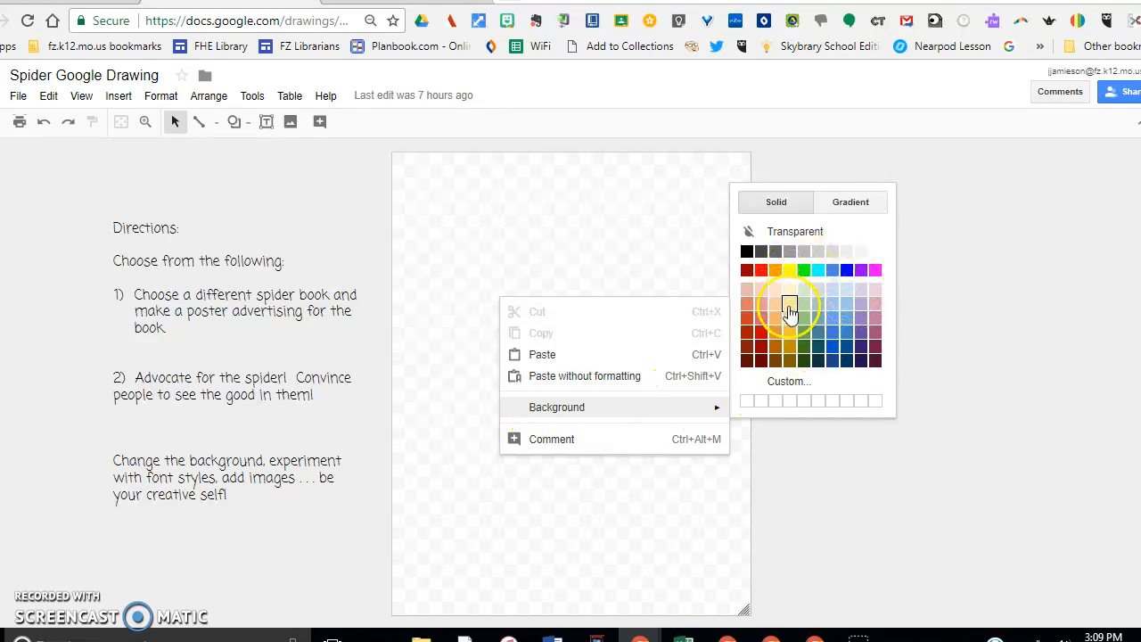
pyautogui.click(853, 204)
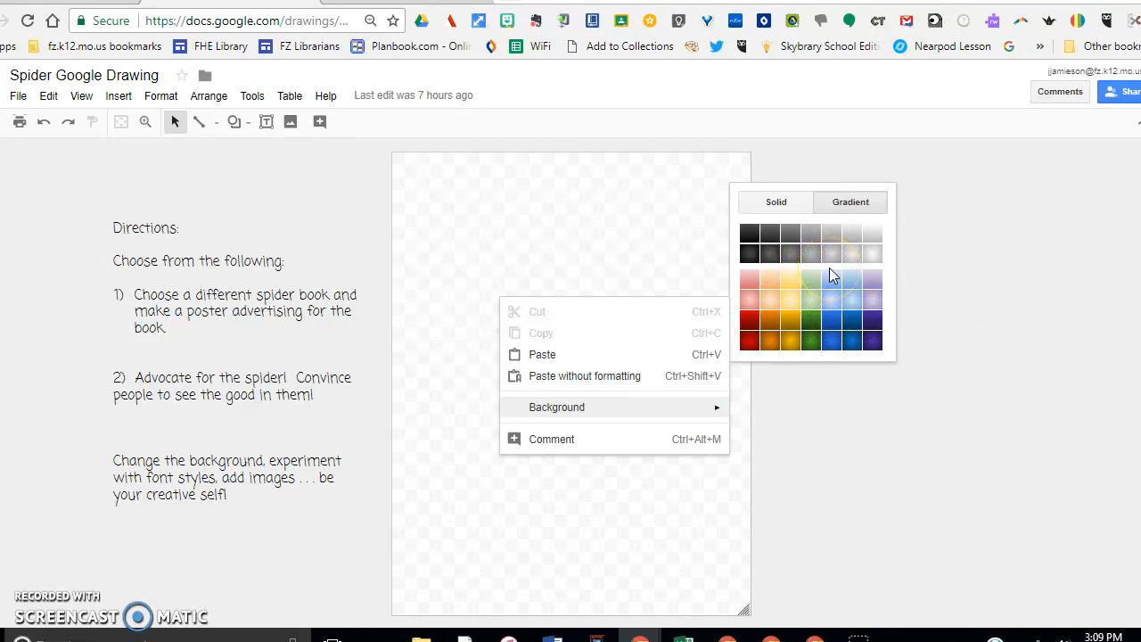
pyautogui.click(872, 304)
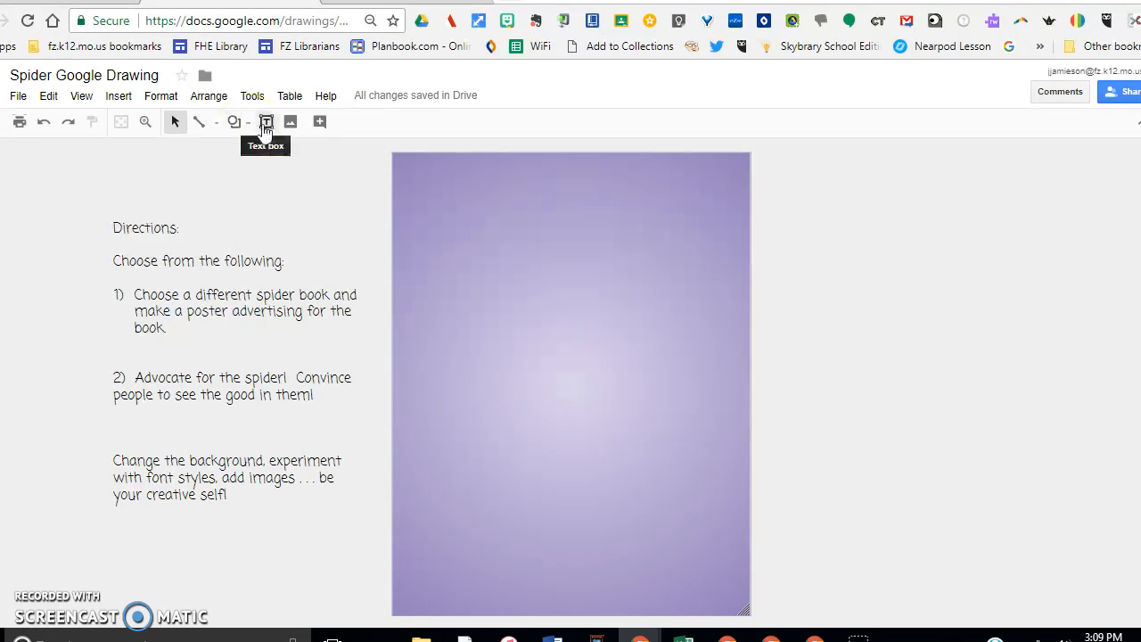
# Add word art reading "Spiders Are Great!" and move it to the top of the page as a title
pyautogui.click(129, 98)
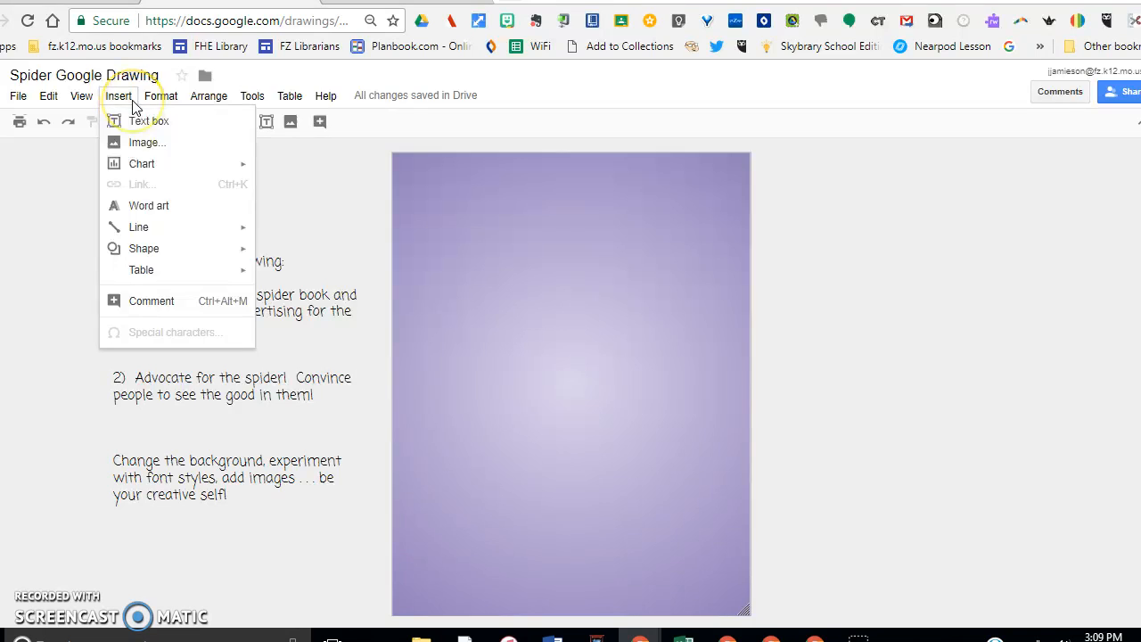
pyautogui.click(141, 205)
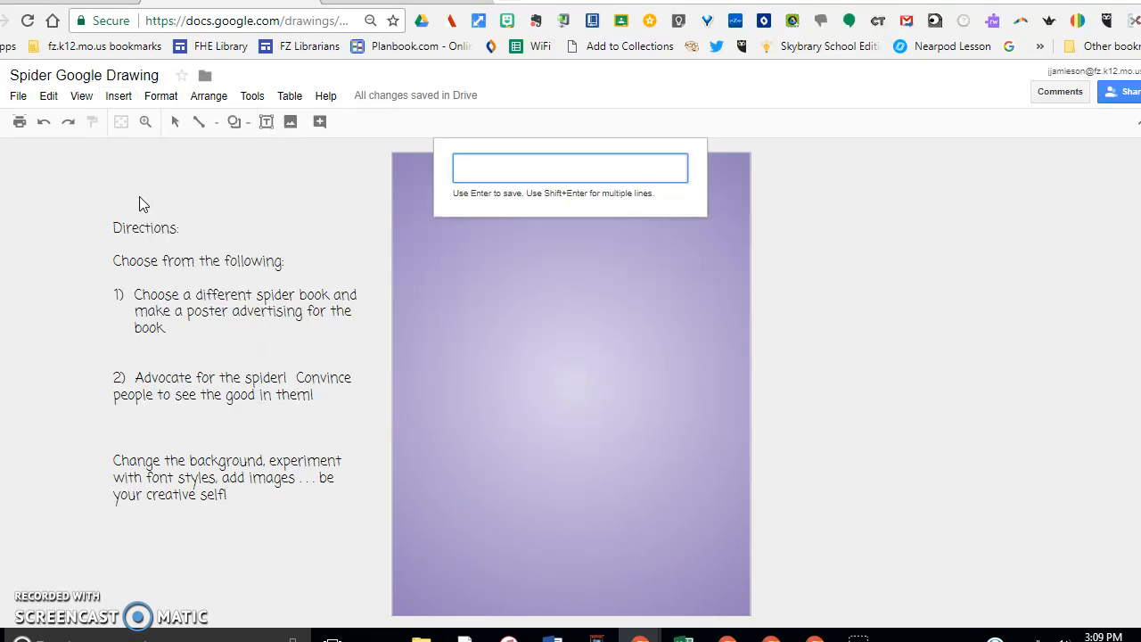
pyautogui.write('Spiders ')
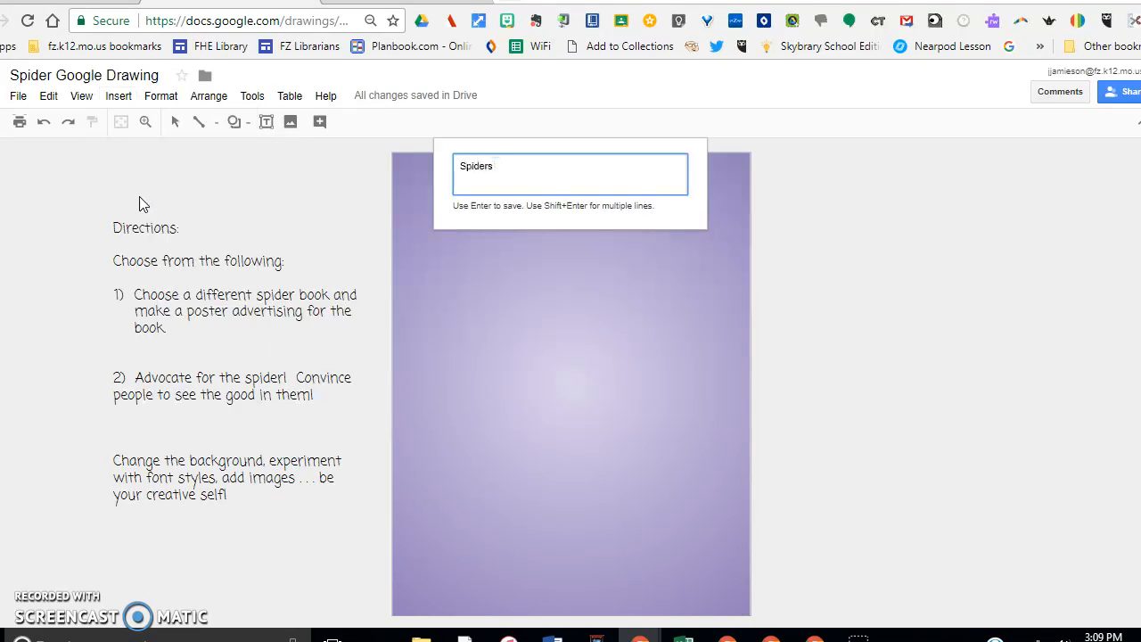
pyautogui.write('Are Great!')
pyautogui.click(545, 381)
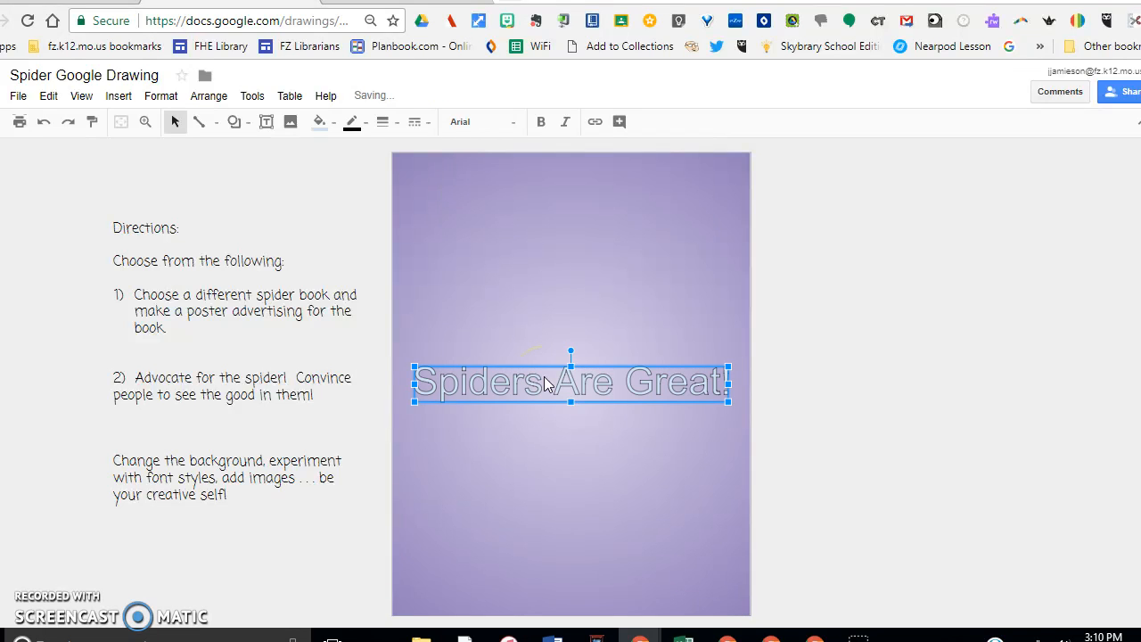
pyautogui.moveTo(557, 370); pyautogui.dragTo(575, 198)
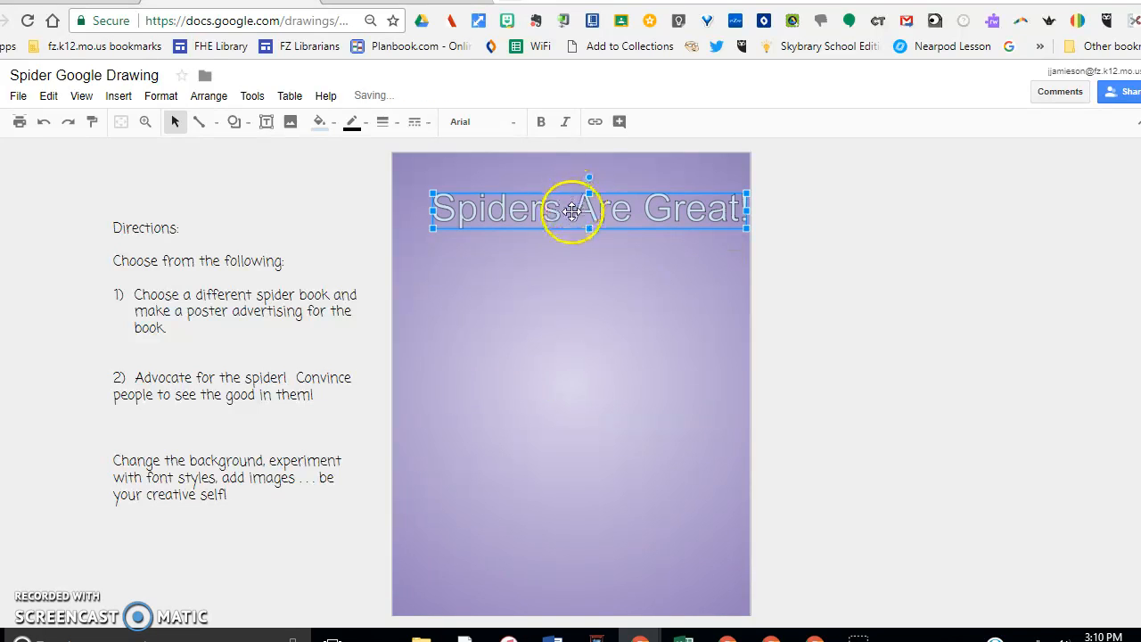
pyautogui.moveTo(550, 188); pyautogui.dragTo(542, 184)
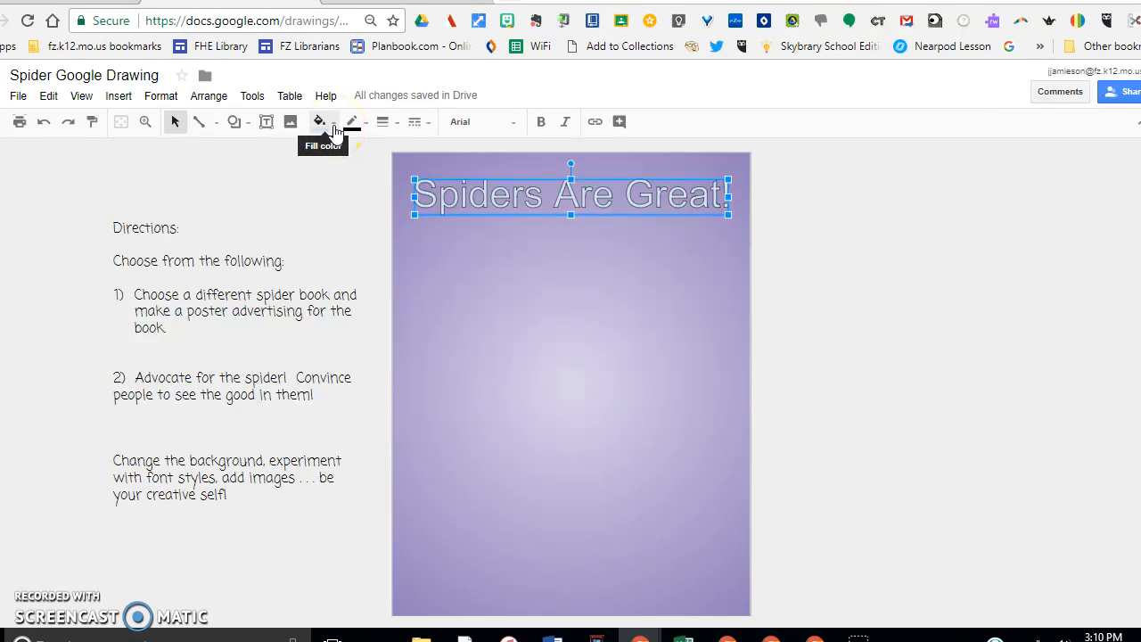
# Give the title word art a red fill and a blue outline 3px thick
pyautogui.click(334, 131)
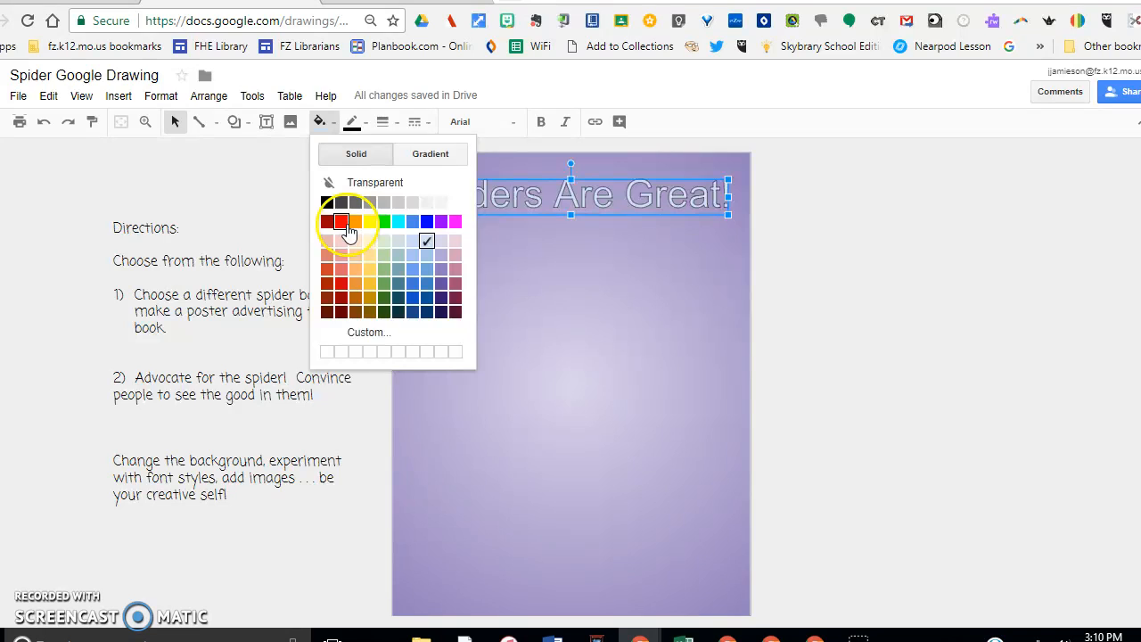
pyautogui.click(341, 222)
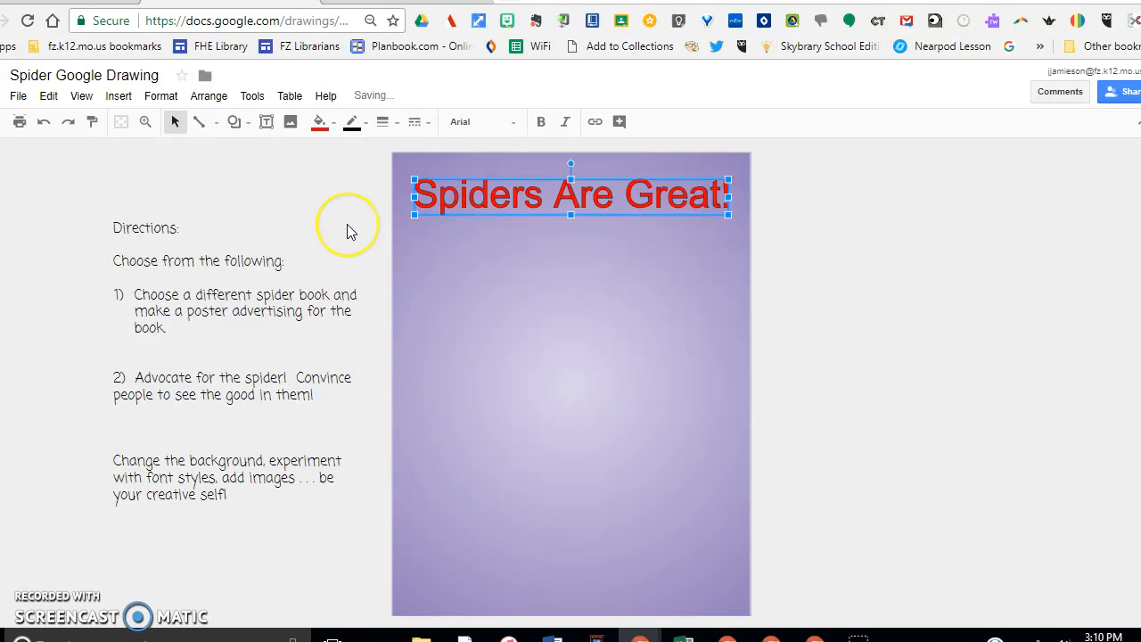
pyautogui.click(354, 123)
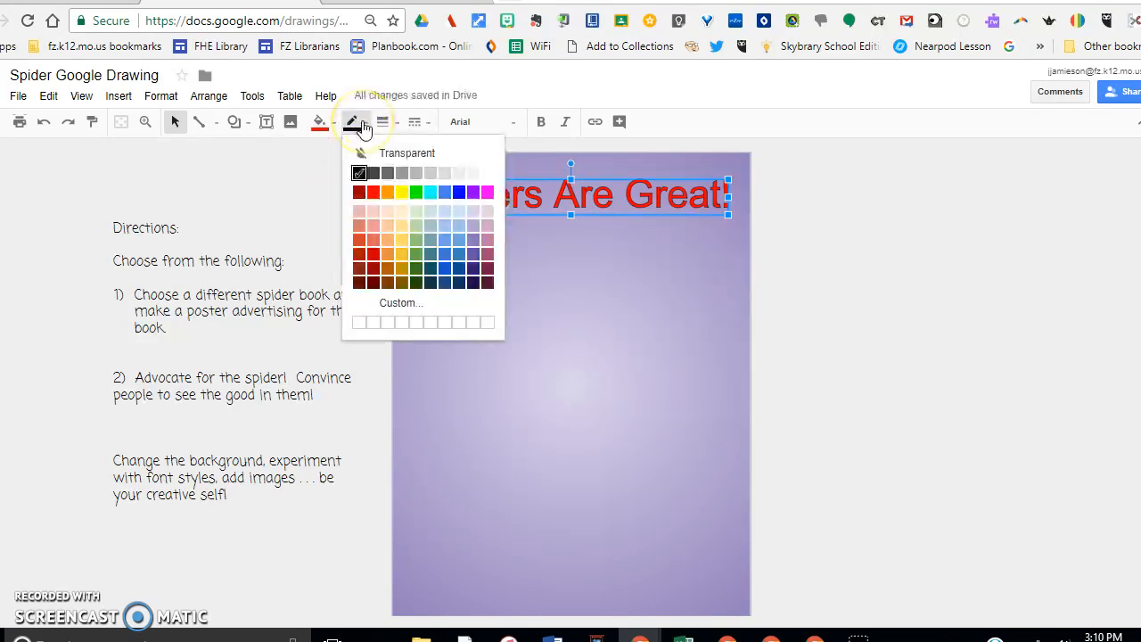
pyautogui.click(456, 196)
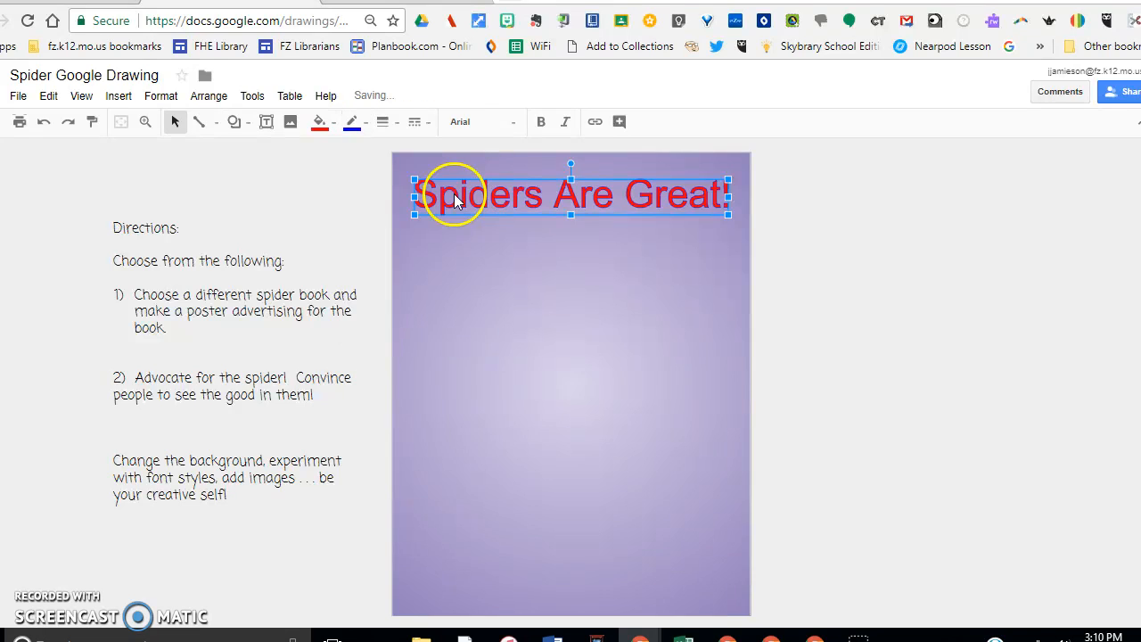
pyautogui.click(394, 125)
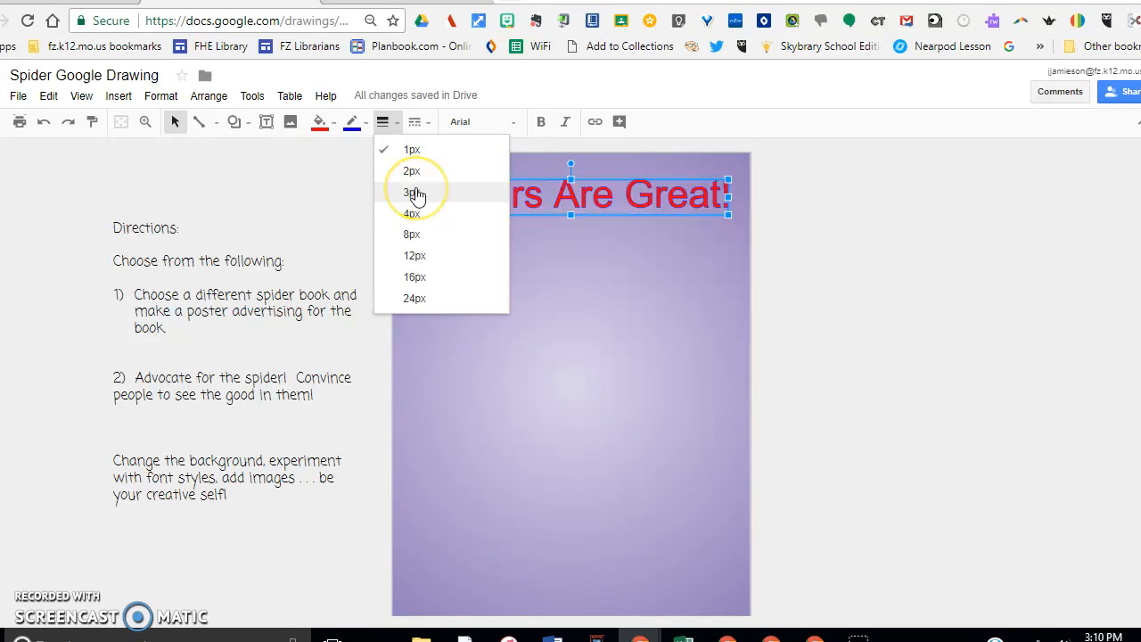
pyautogui.click(414, 193)
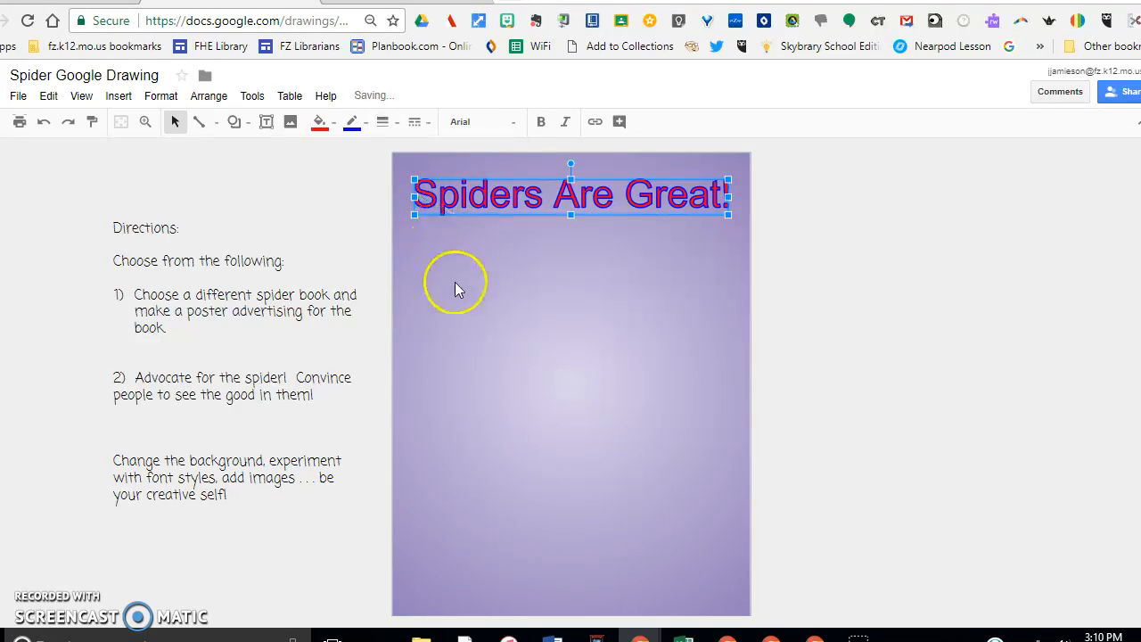
# Change the title's font to Special Elite, narrow it to fit within the page, and center it near the upper edge
pyautogui.click(517, 131)
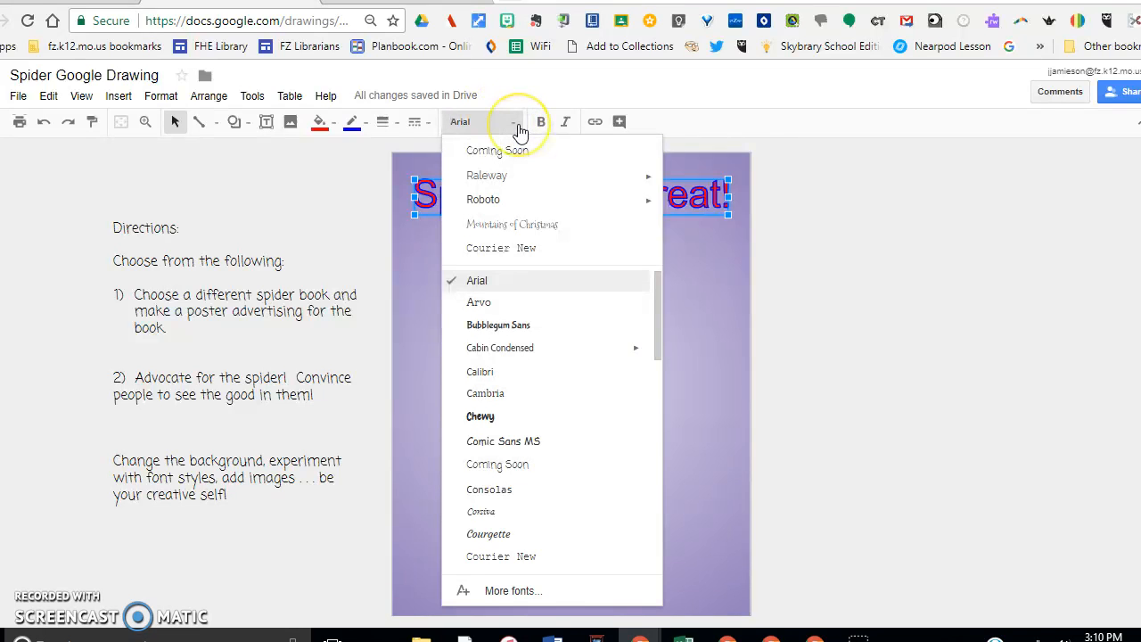
pyautogui.moveTo(655, 301); pyautogui.dragTo(644, 522)
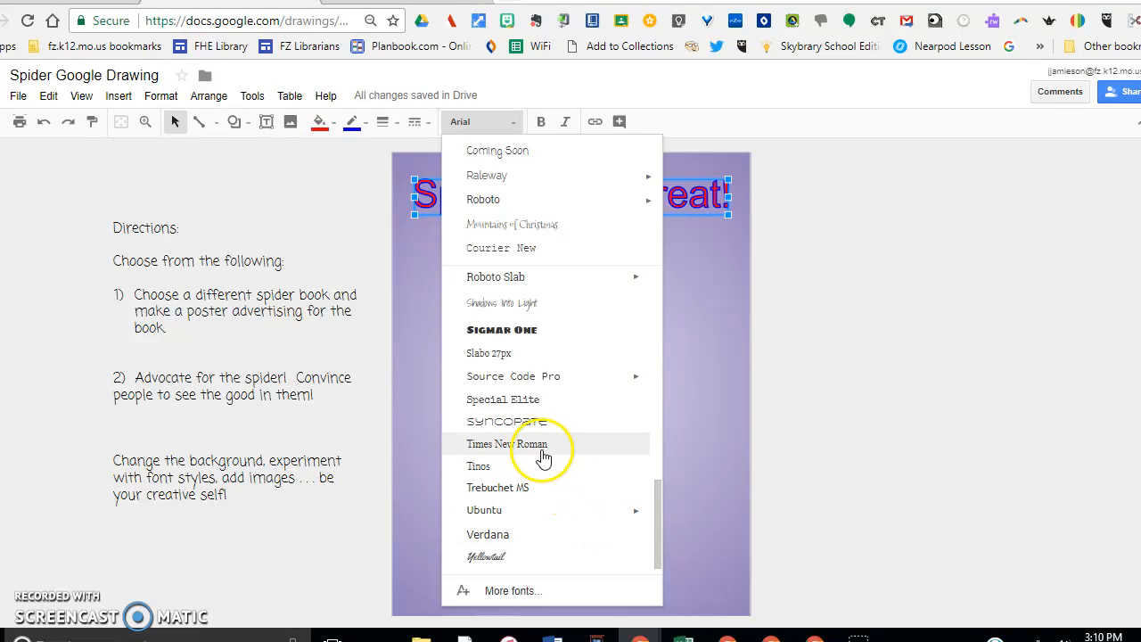
pyautogui.click(535, 403)
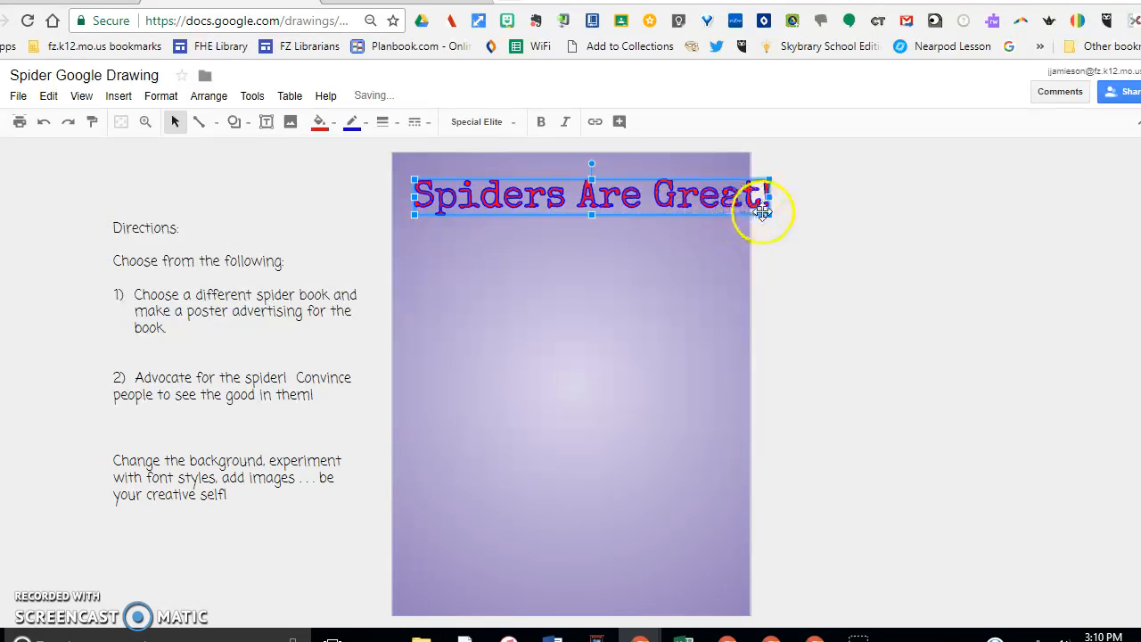
pyautogui.moveTo(770, 215); pyautogui.dragTo(699, 223)
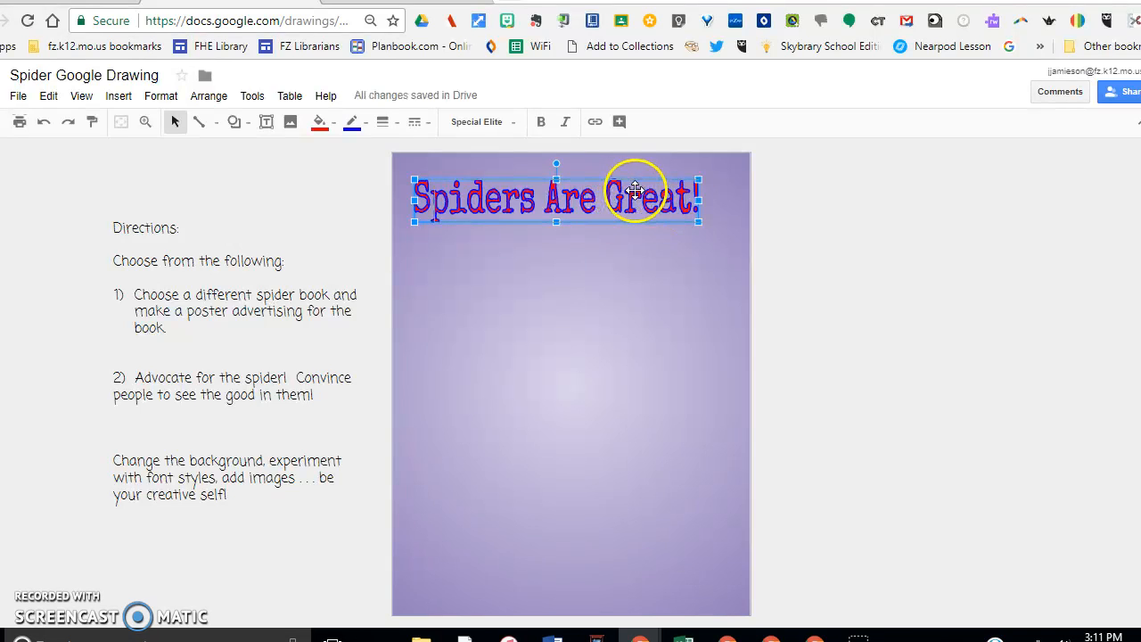
pyautogui.moveTo(634, 190); pyautogui.dragTo(654, 191)
pyautogui.click(632, 284)
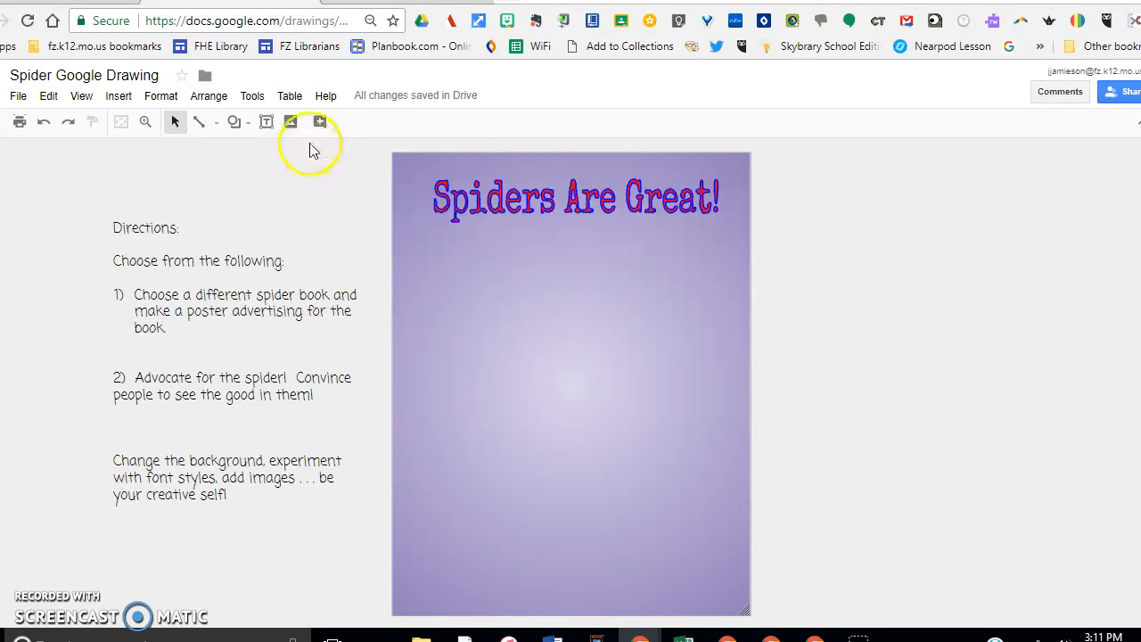
# Insert the blue-fanged jumping spider photo from an image search for "spiders" and shrink it to fit under the right half of the title
pyautogui.click(291, 123)
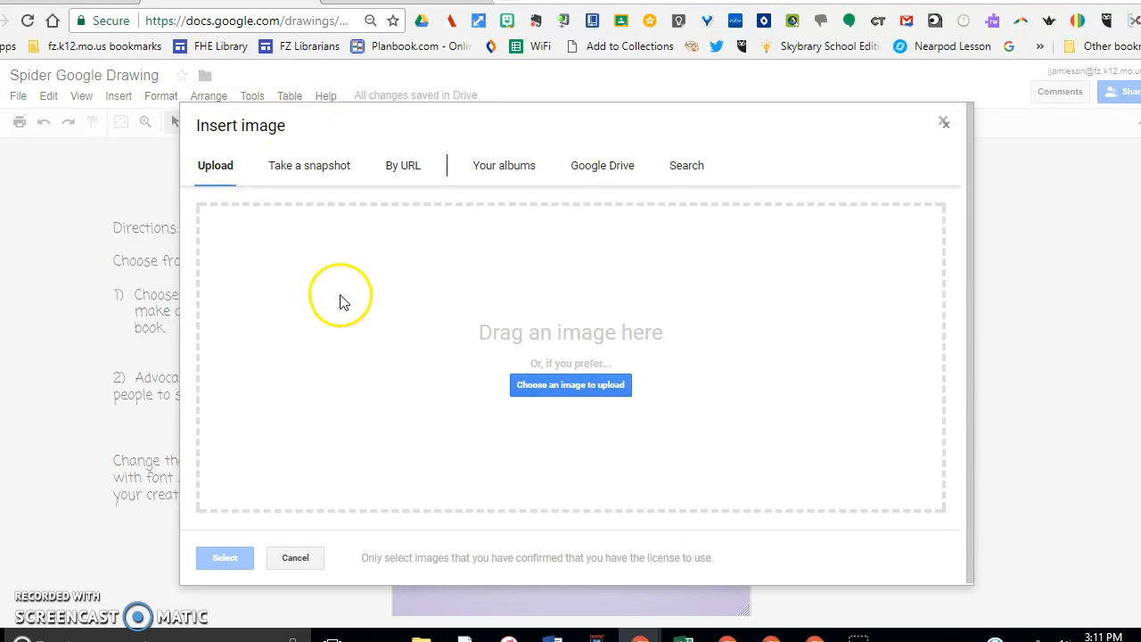
pyautogui.click(685, 168)
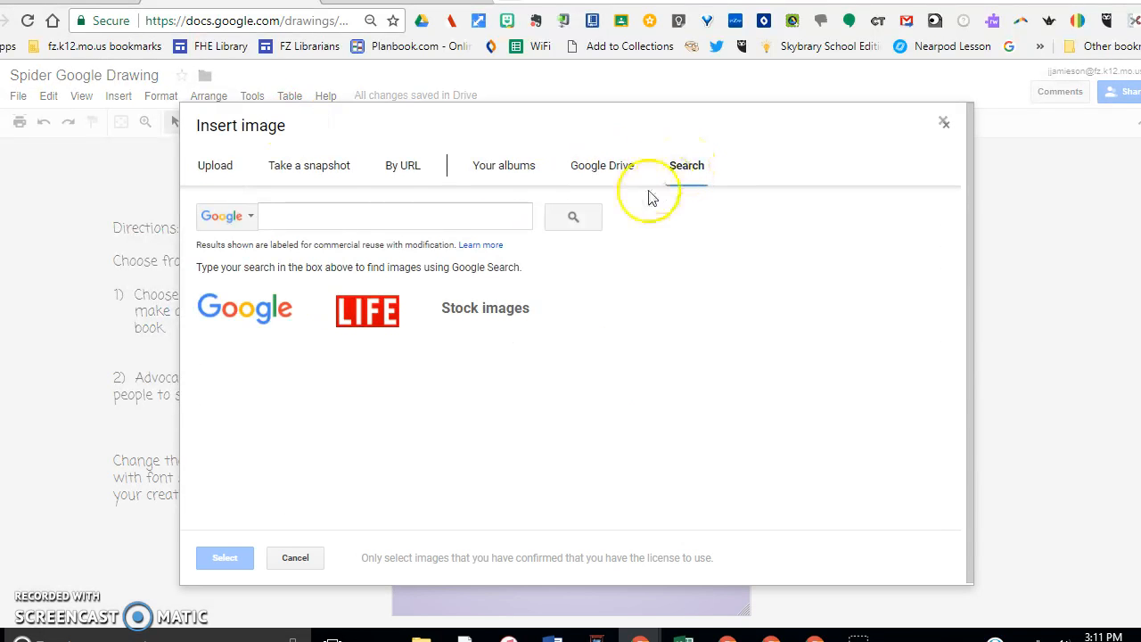
pyautogui.write('spiders')
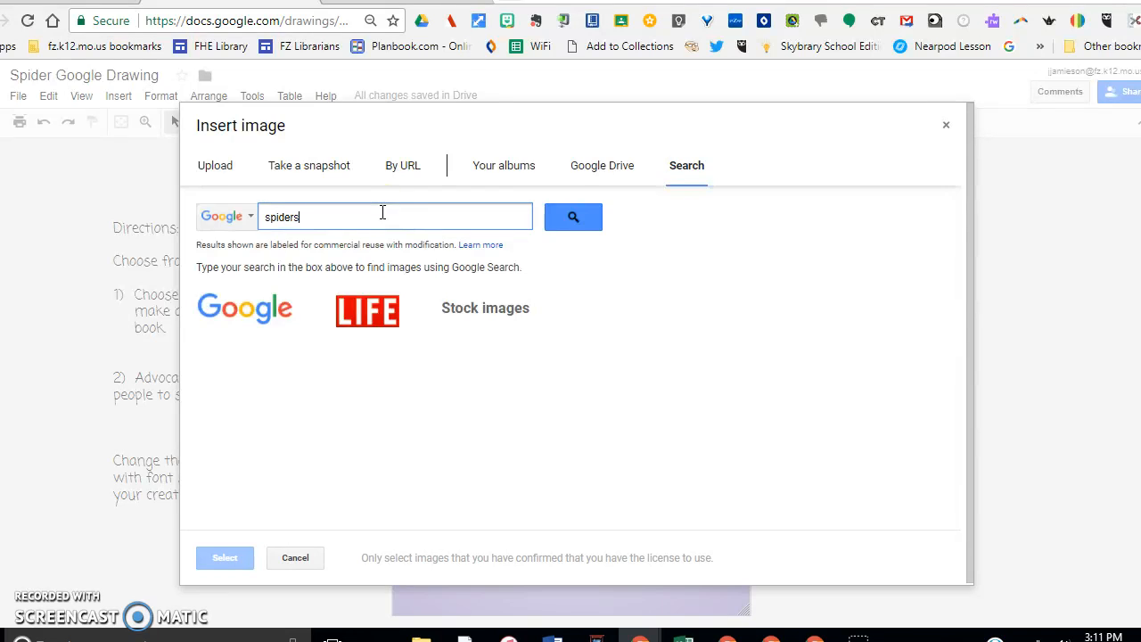
pyautogui.click(572, 223)
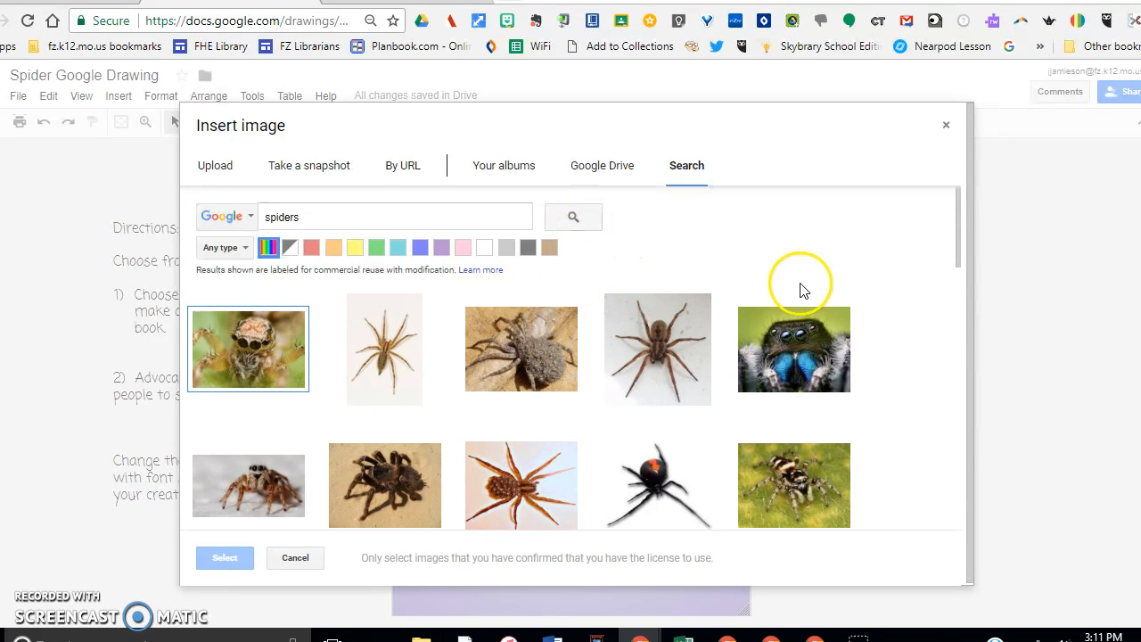
pyautogui.click(805, 366)
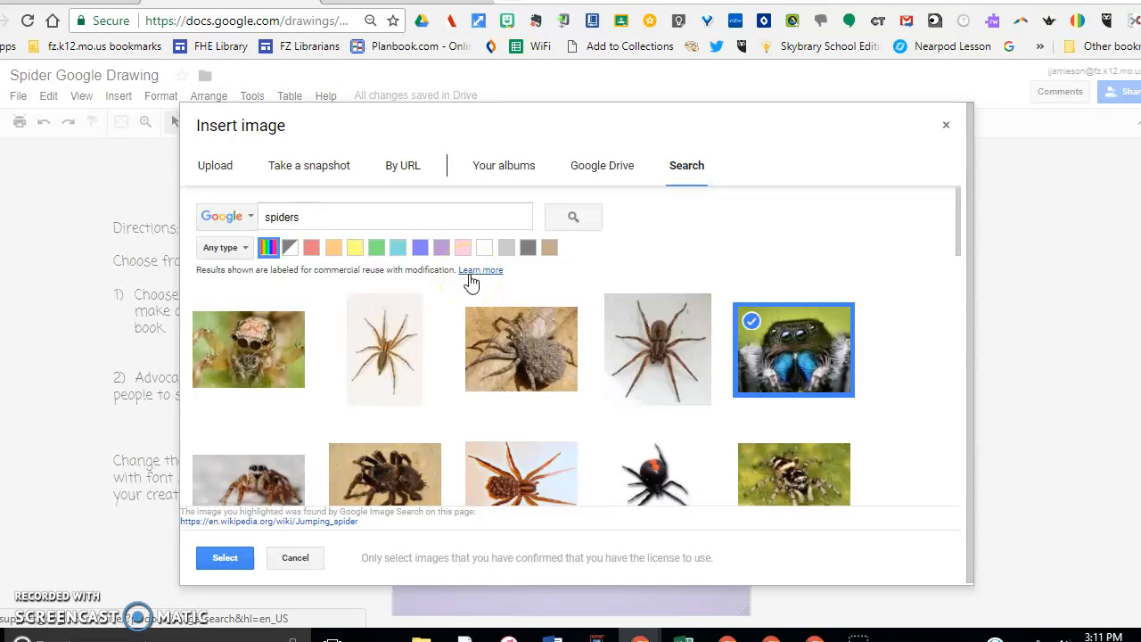
pyautogui.click(230, 557)
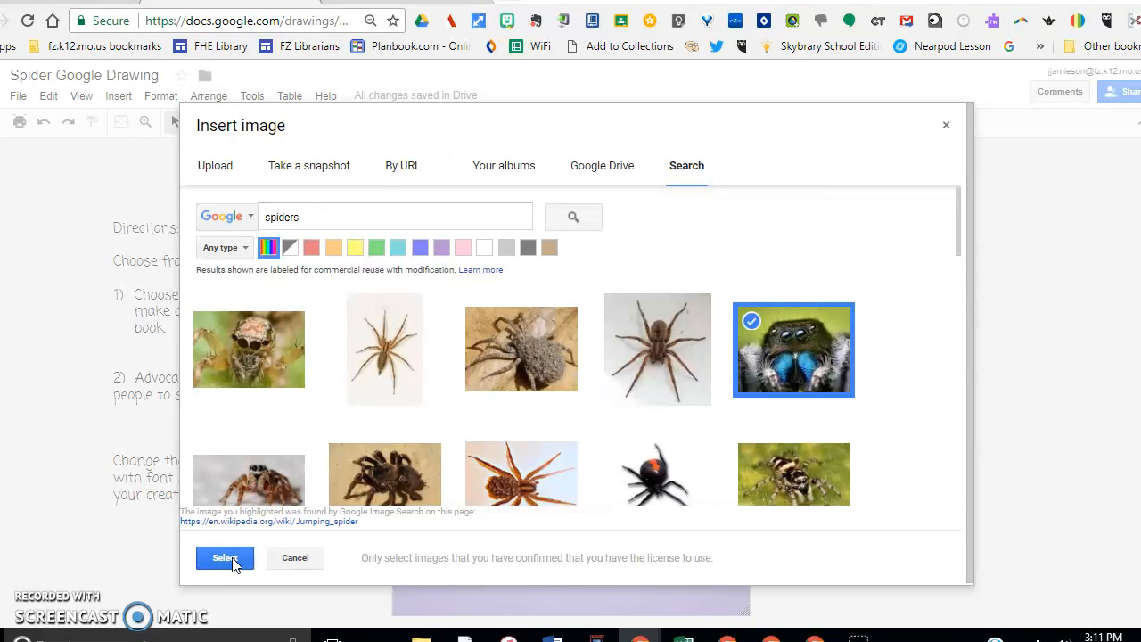
pyautogui.click(230, 559)
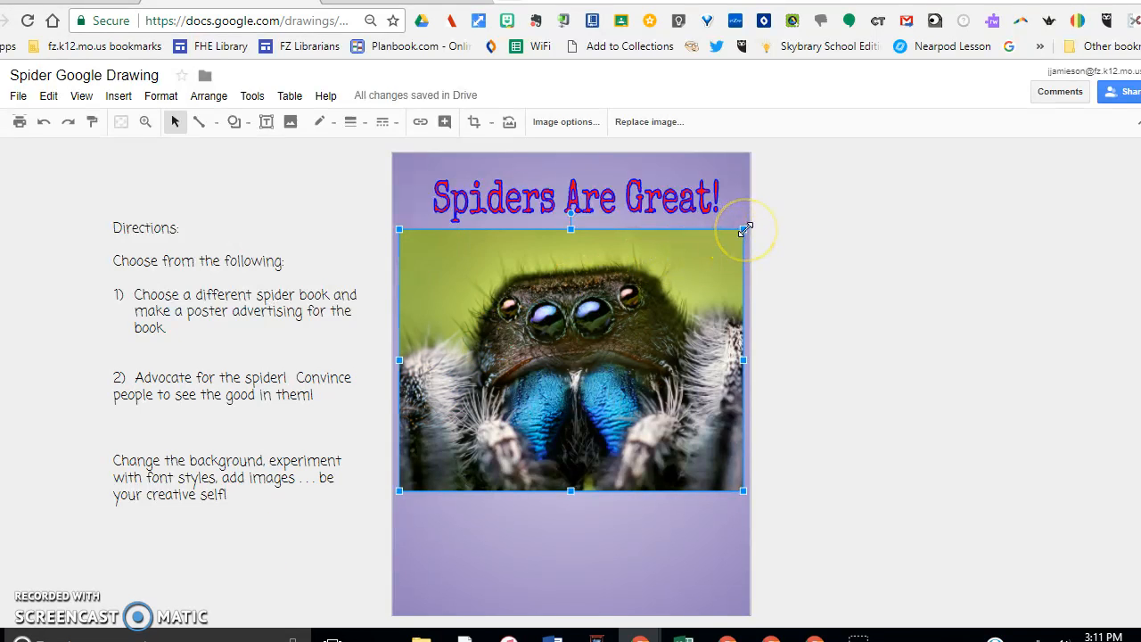
pyautogui.moveTo(743, 229); pyautogui.dragTo(684, 255)
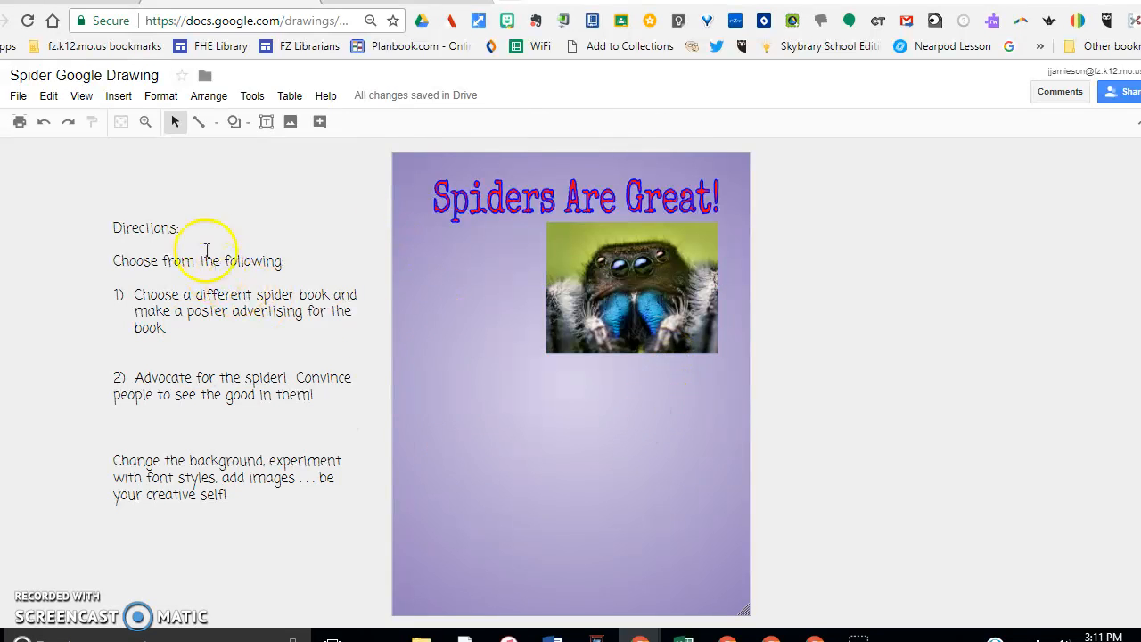
# Draw a tall rounded rectangular callout and place it beside the spider photo, near the page's left edge
pyautogui.click(247, 128)
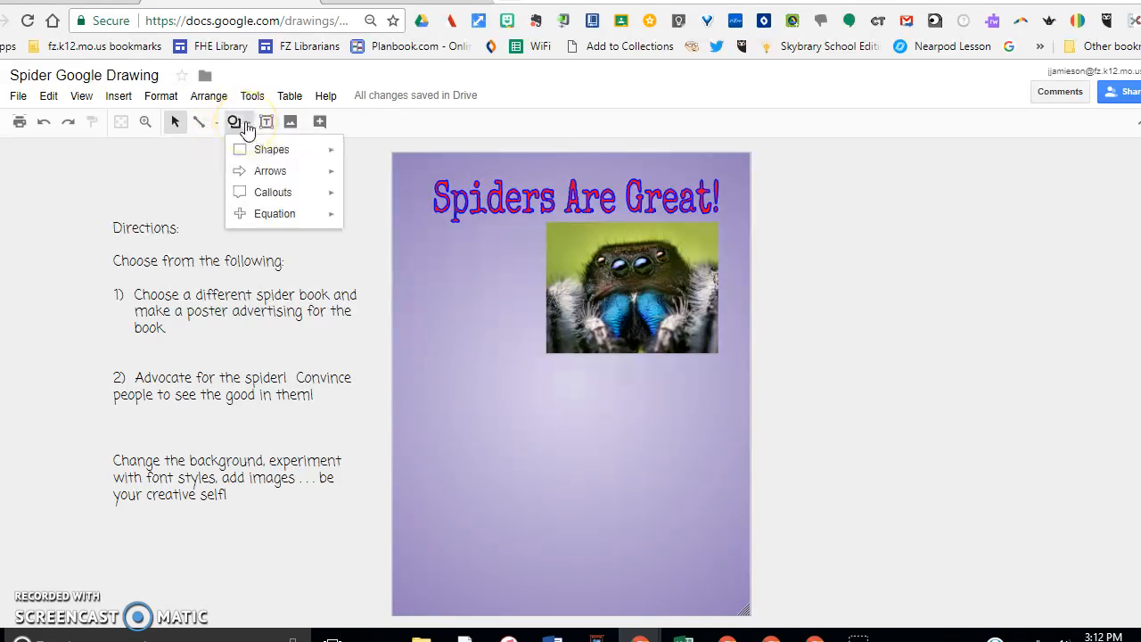
pyautogui.moveTo(281, 201)
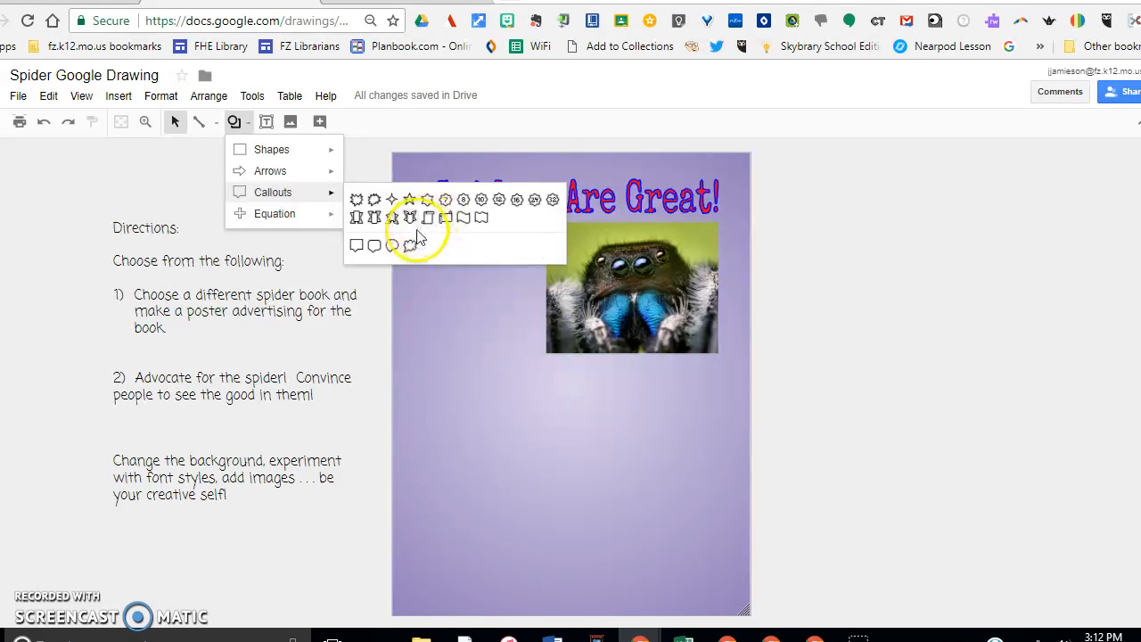
pyautogui.click(371, 255)
pyautogui.moveTo(441, 261)
pyautogui.mouseDown()
pyautogui.moveTo(521, 313)
pyautogui.moveTo(565, 440)
pyautogui.mouseUp()
pyautogui.moveTo(514, 331); pyautogui.dragTo(480, 317)
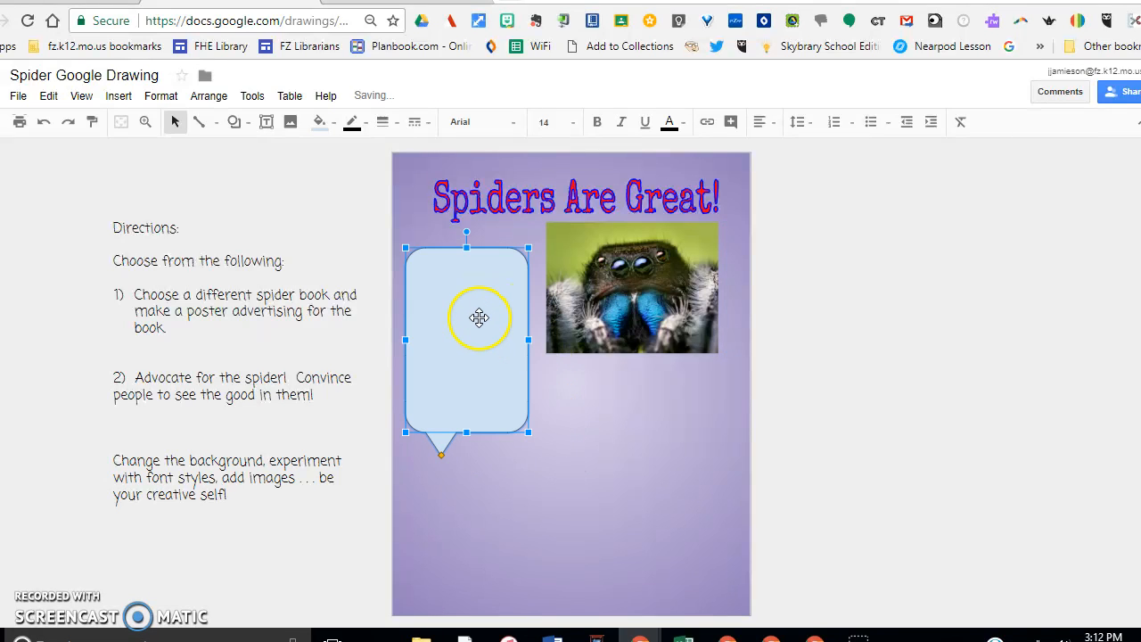
# Write "Spiders do far more good than harm!" in the callout using the Special Elite font
pyautogui.click(515, 122)
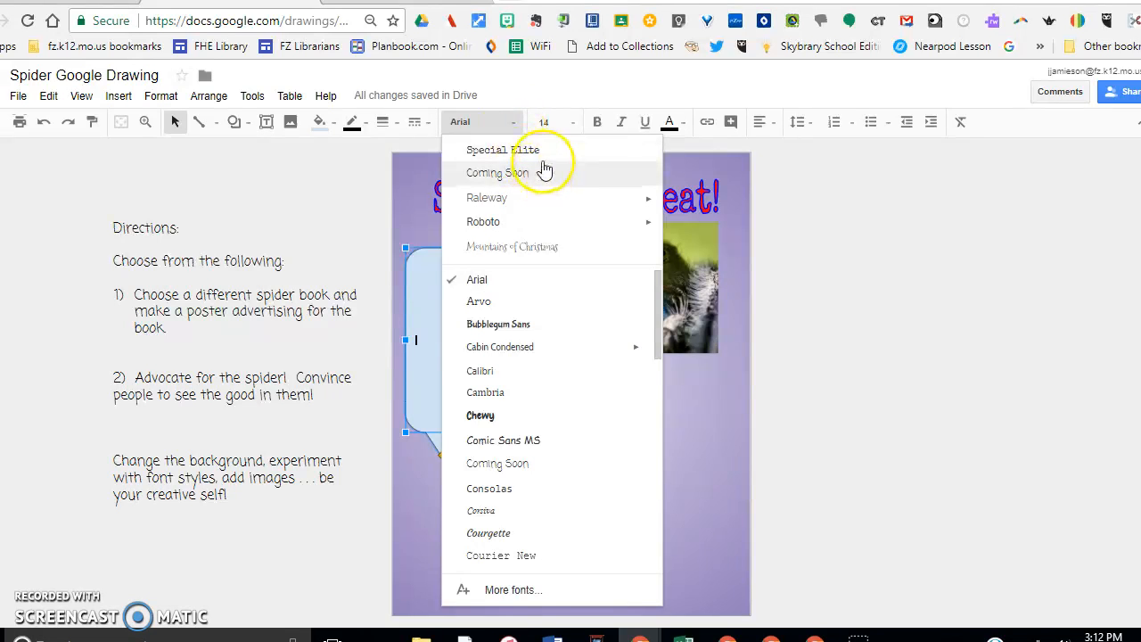
pyautogui.click(544, 151)
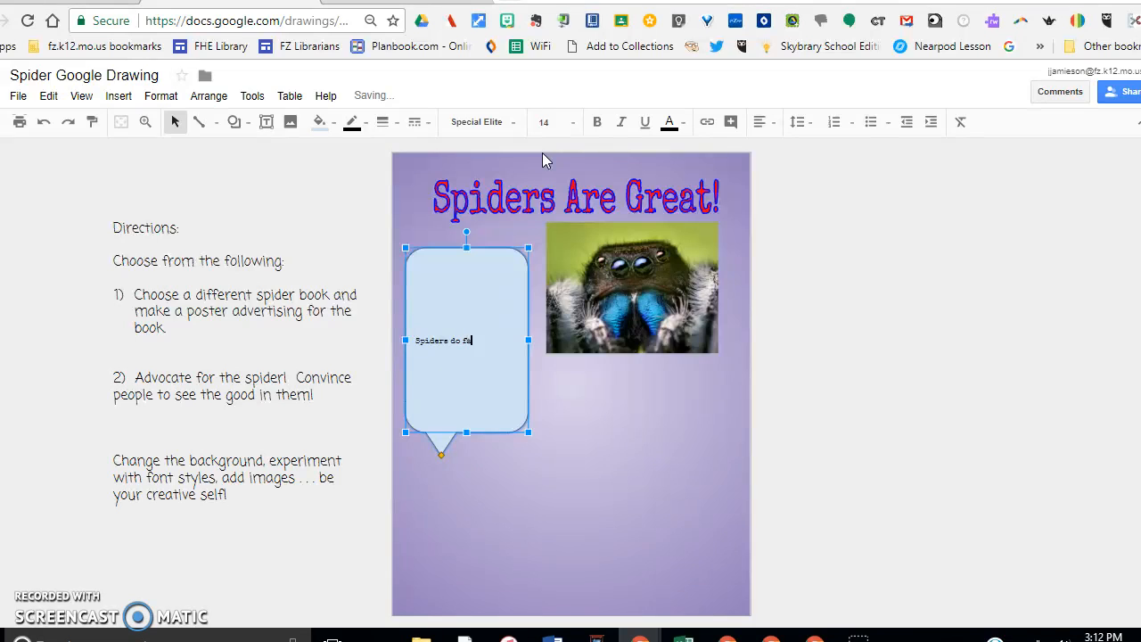
pyautogui.write('good than harm!')
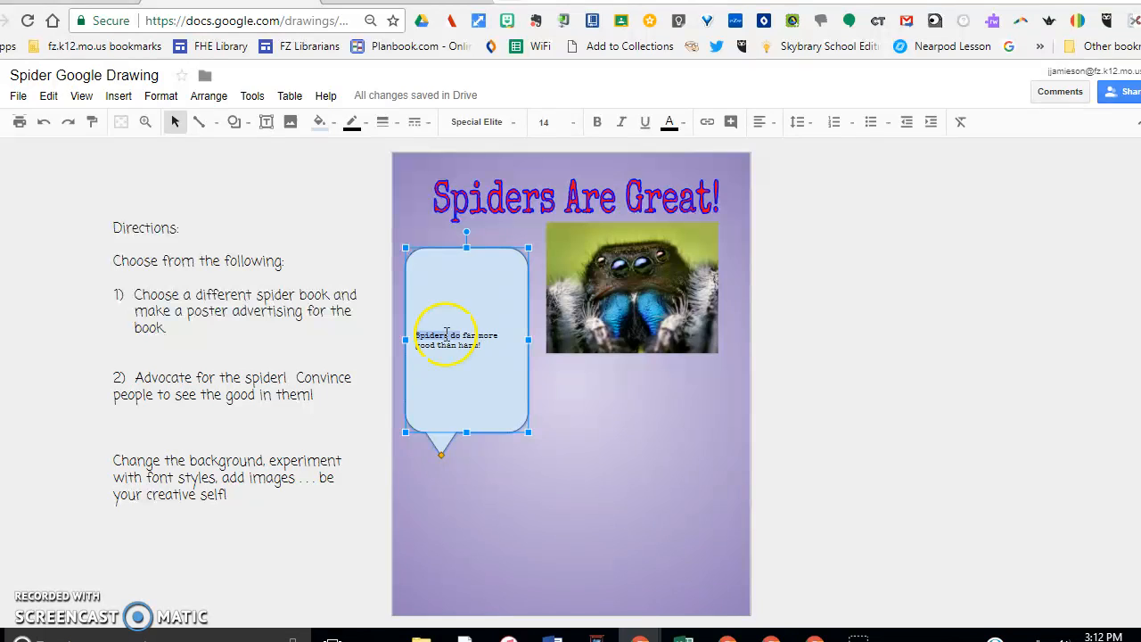
# Set the callout text to size 48 and enlarge the callout to fit it
pyautogui.click(576, 122)
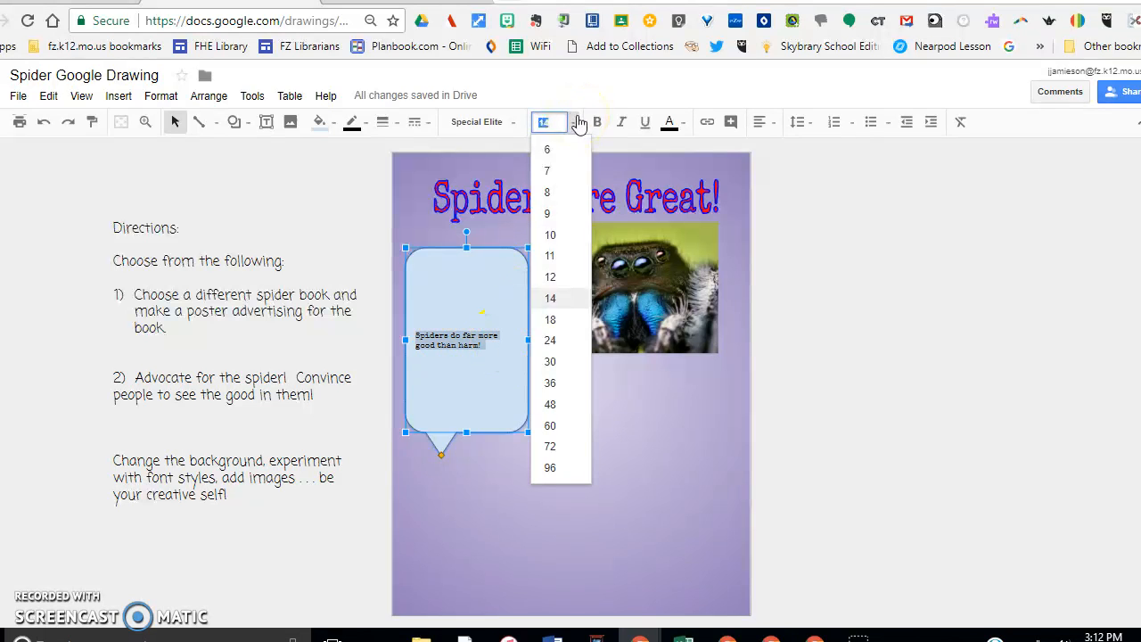
pyautogui.click(550, 404)
pyautogui.moveTo(529, 431); pyautogui.dragTo(573, 488)
pyautogui.click(596, 440)
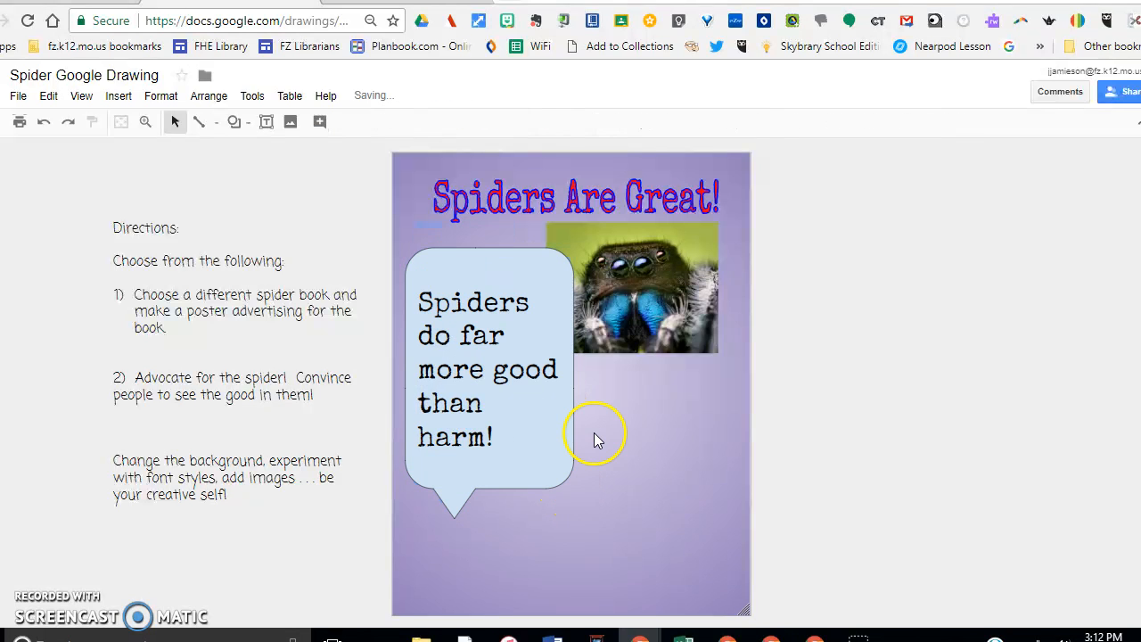
pyautogui.click(638, 328)
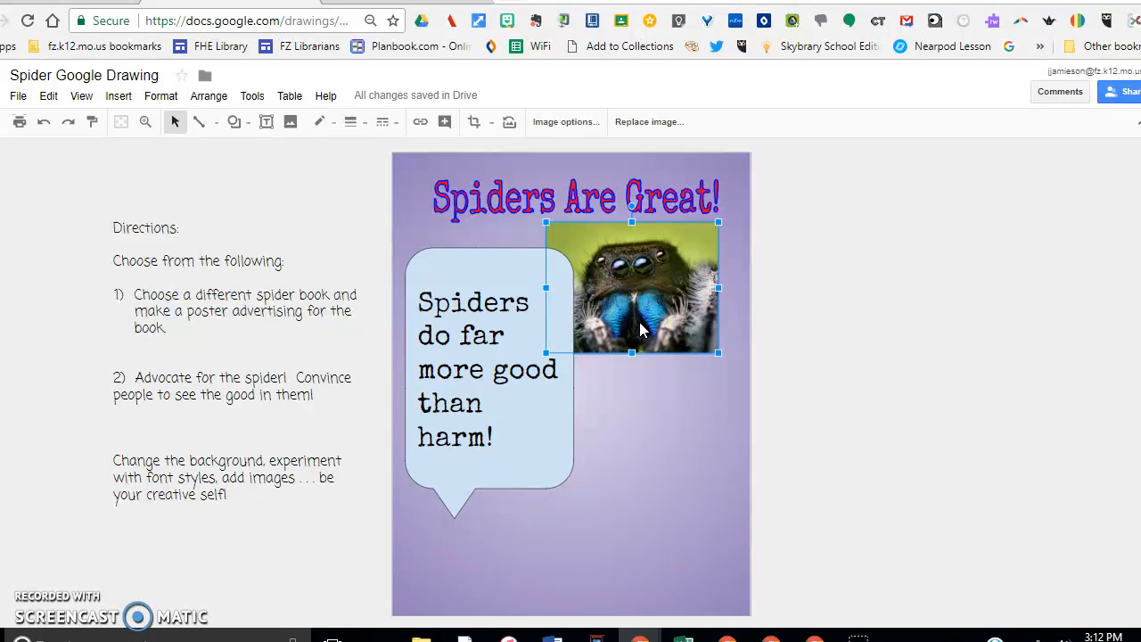
pyautogui.click(647, 480)
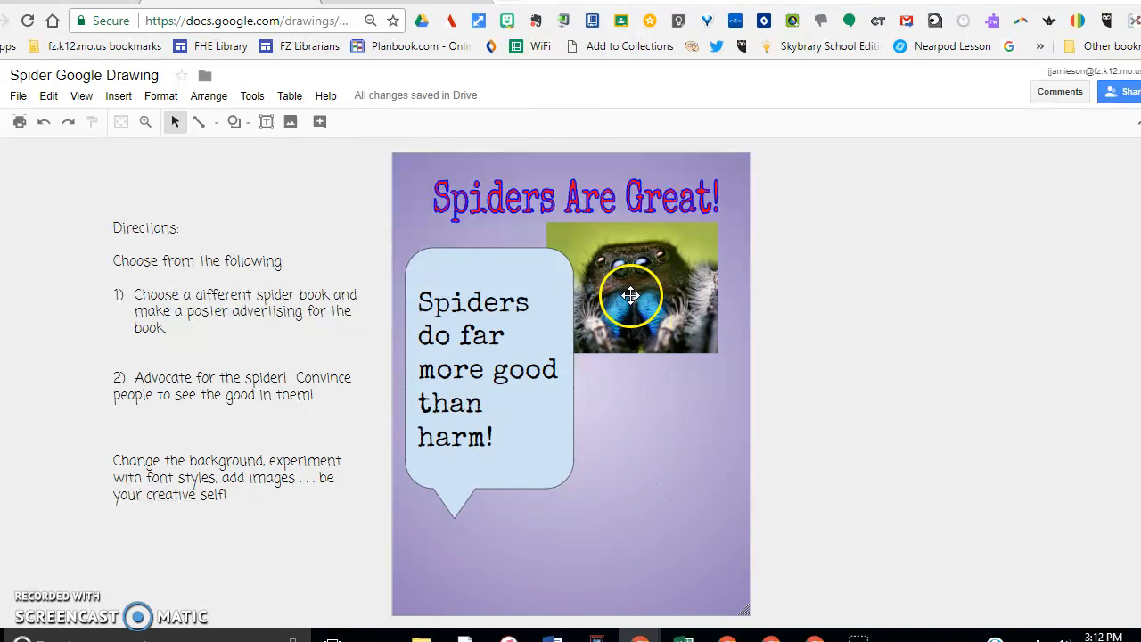